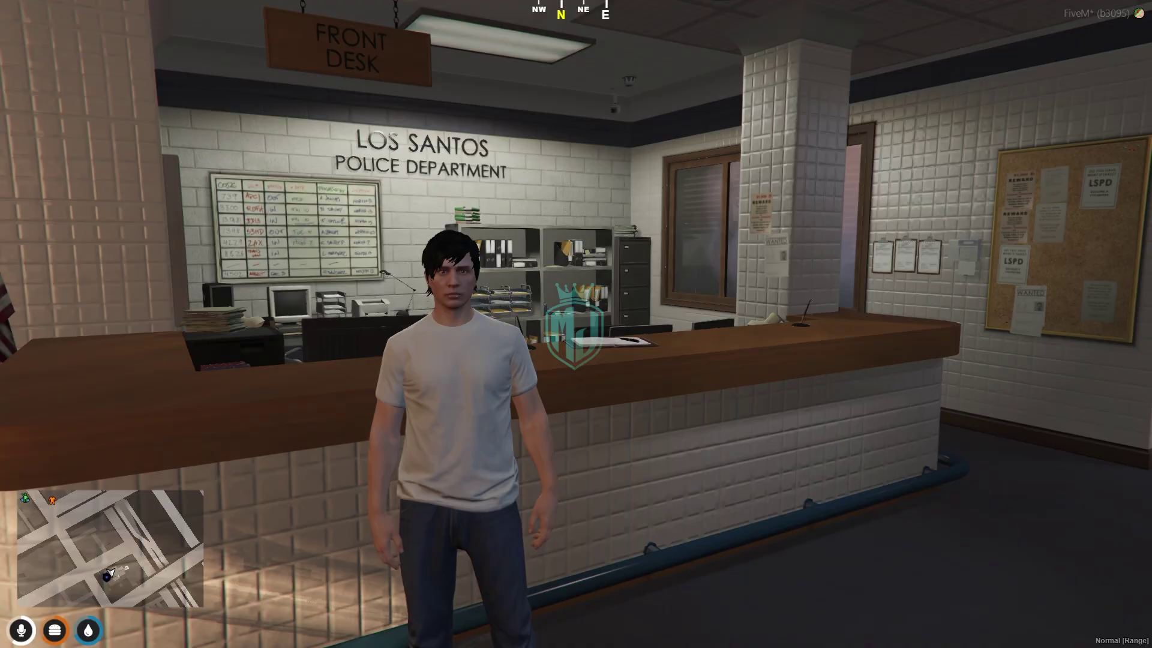
Download the denji-polform GitHub repository as a ZIP and open the downloaded archive
mouse_move(576, 323)
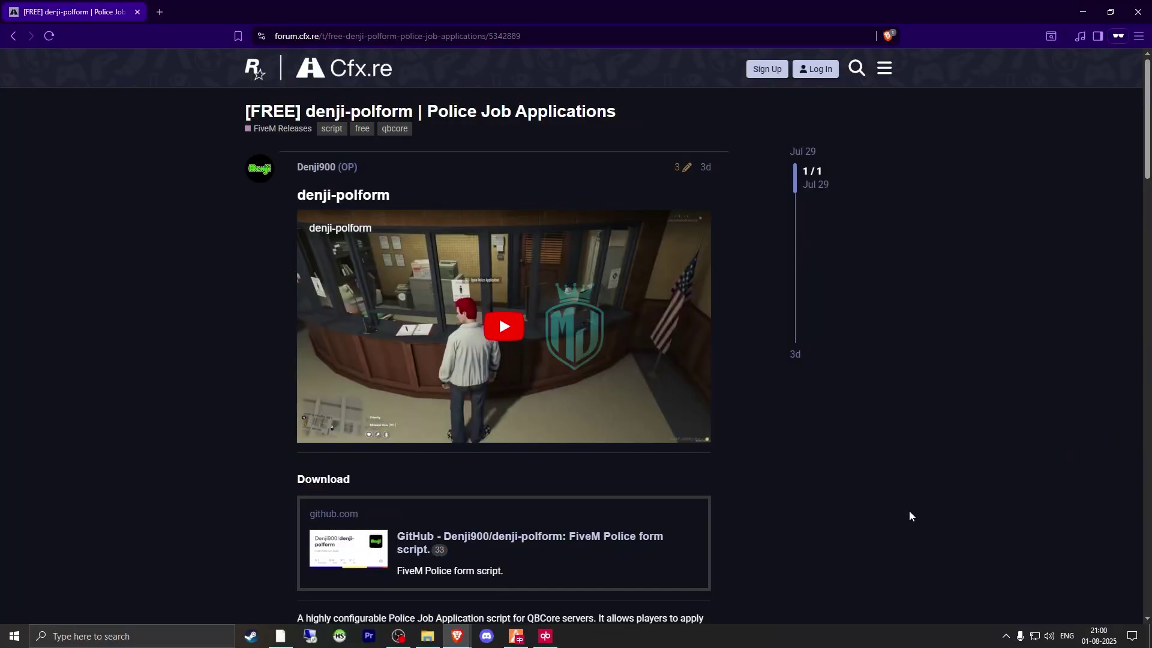
scroll(908, 514, "down", 3)
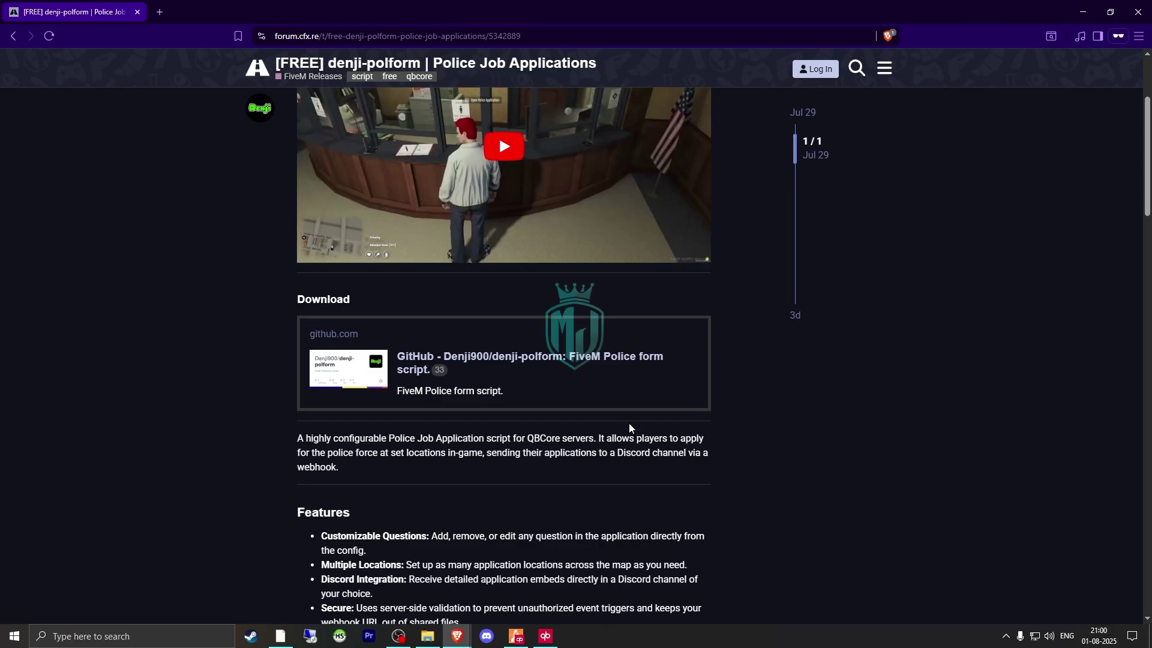
left_click(418, 360)
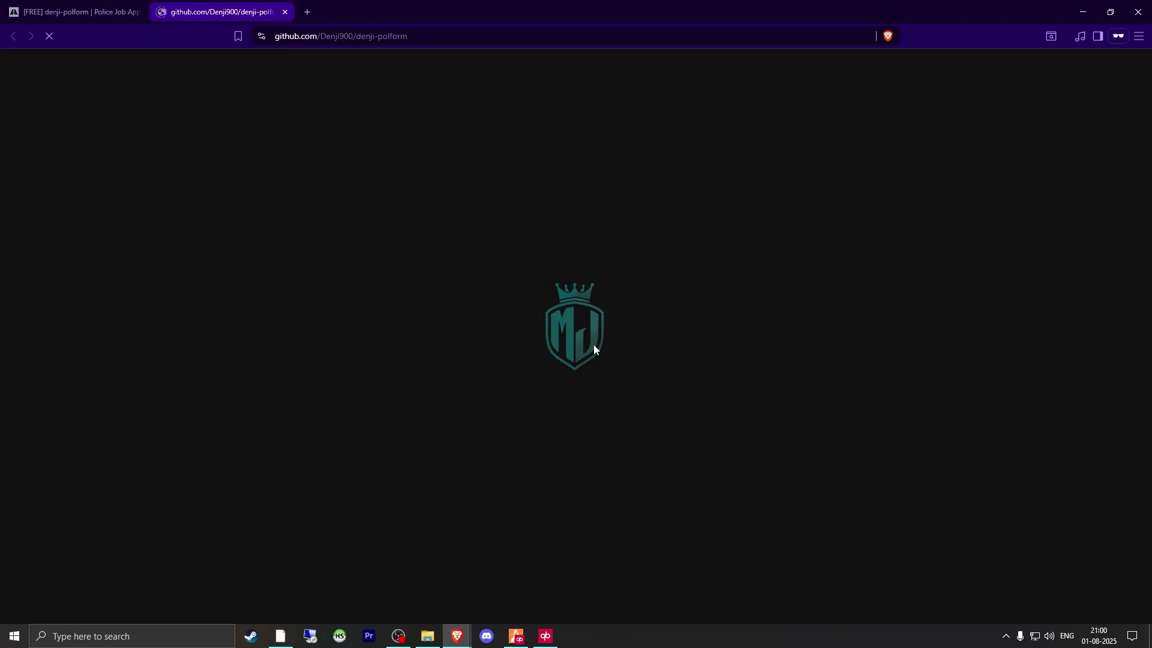
left_click(722, 188)
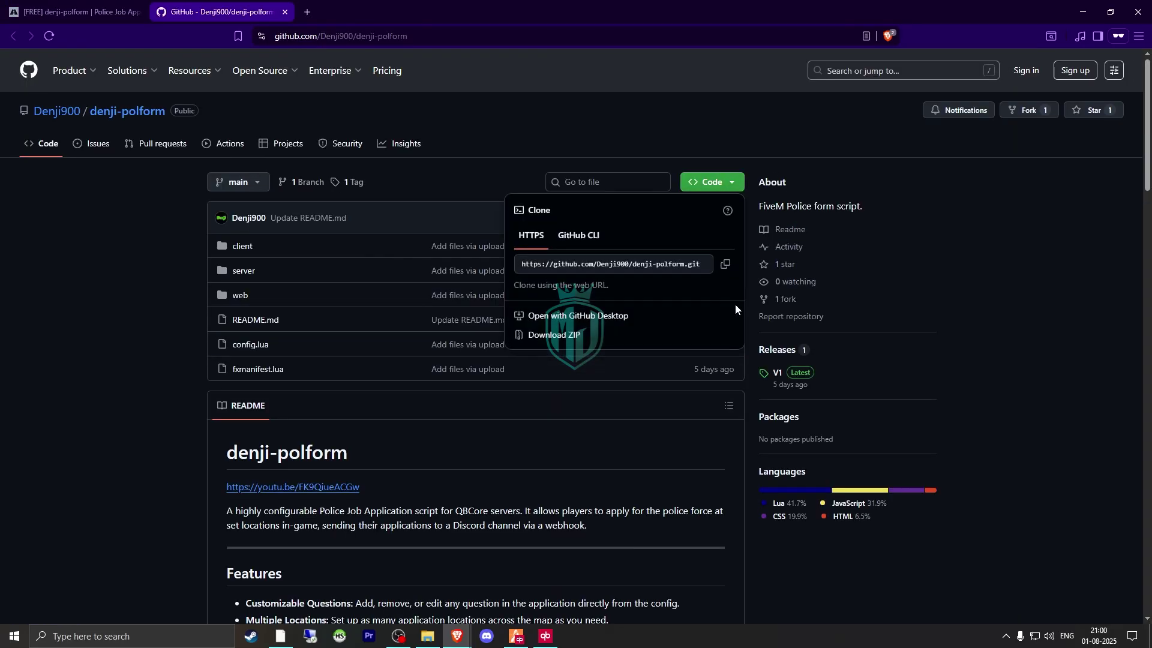
left_click(589, 336)
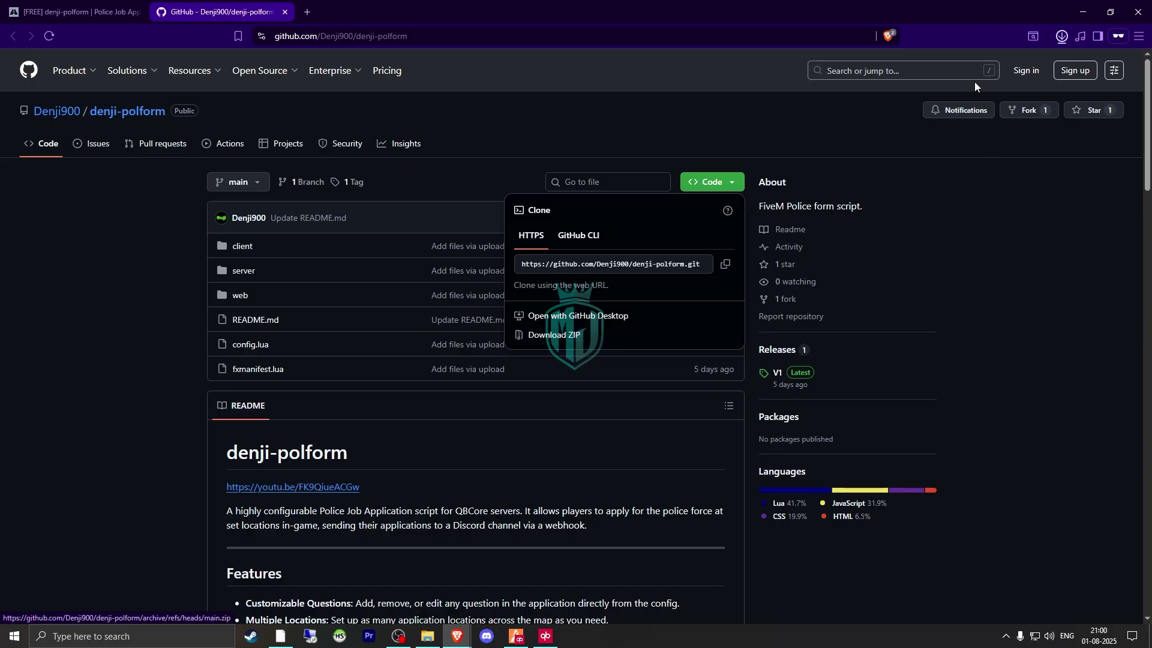
left_click(1062, 36)
left_click(1009, 90)
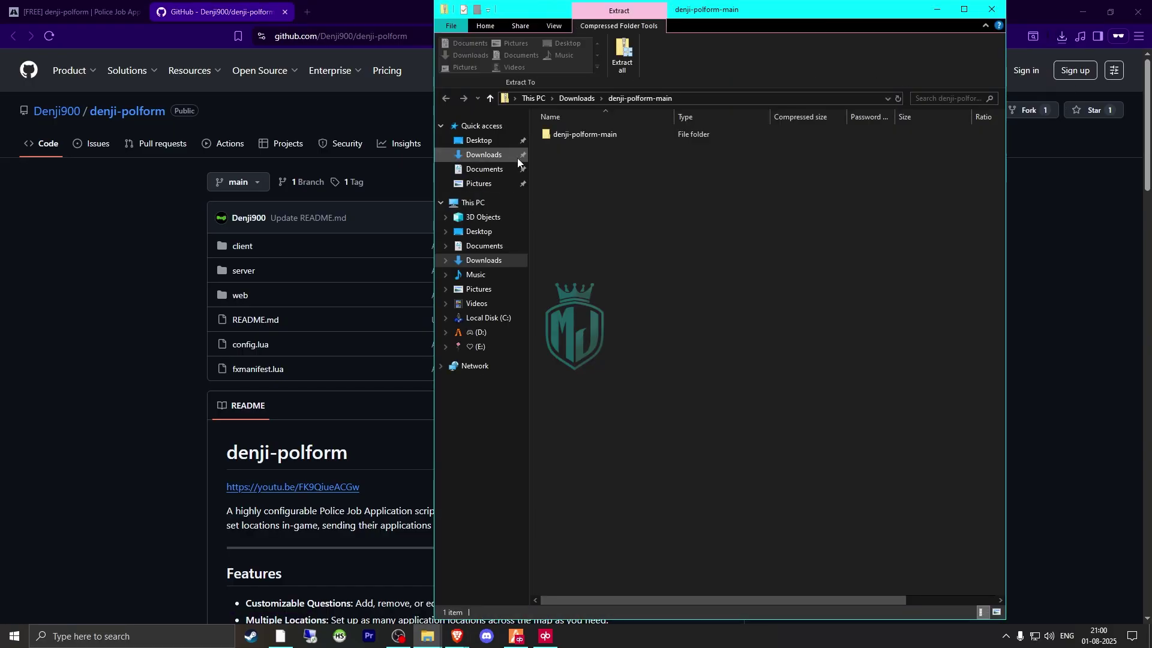
Copy the denji-polform-main folder from the archive into the server's resources folder
left_click(569, 134)
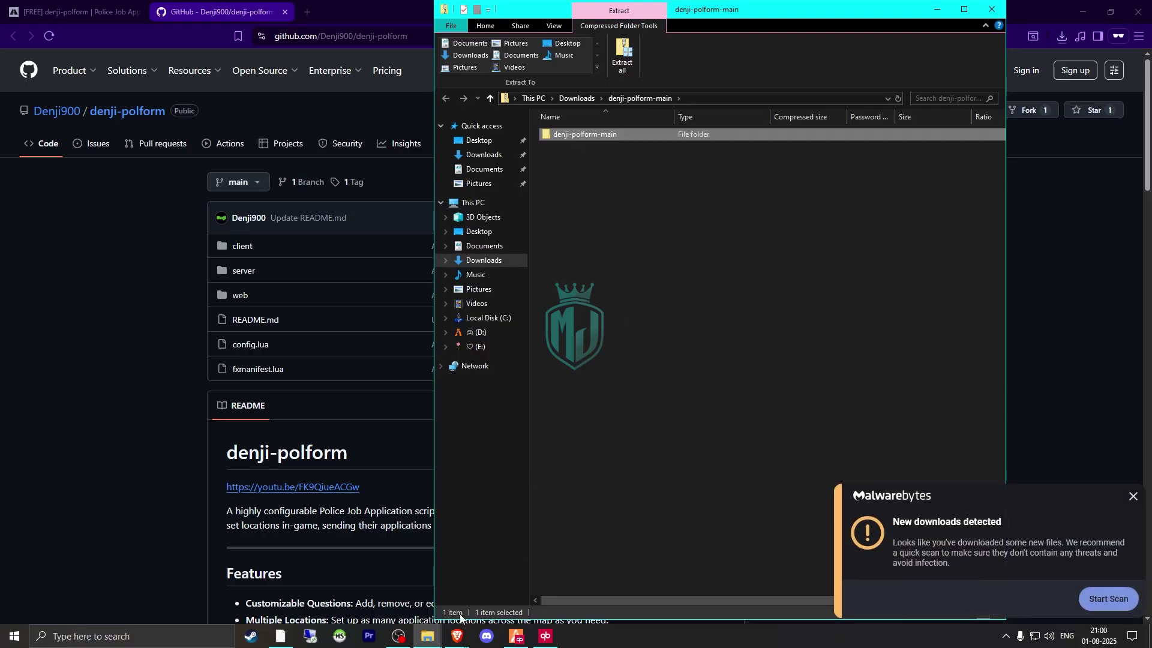
mouse_move(432, 641)
left_click(393, 609)
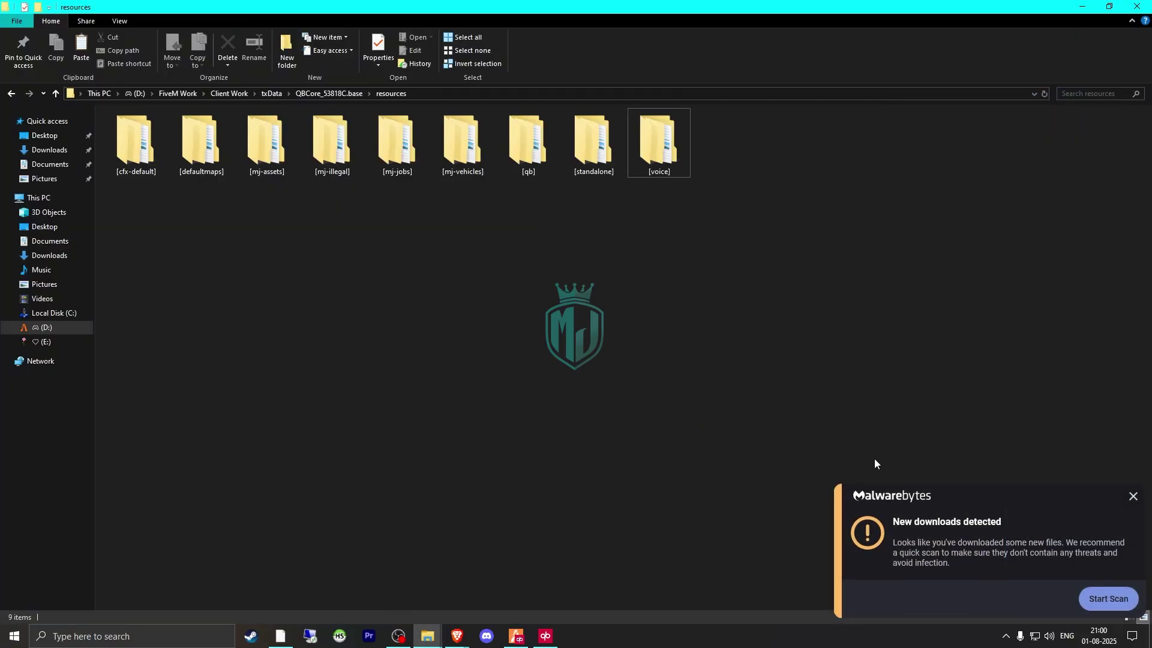
key("ctrl+v")
left_click(1134, 498)
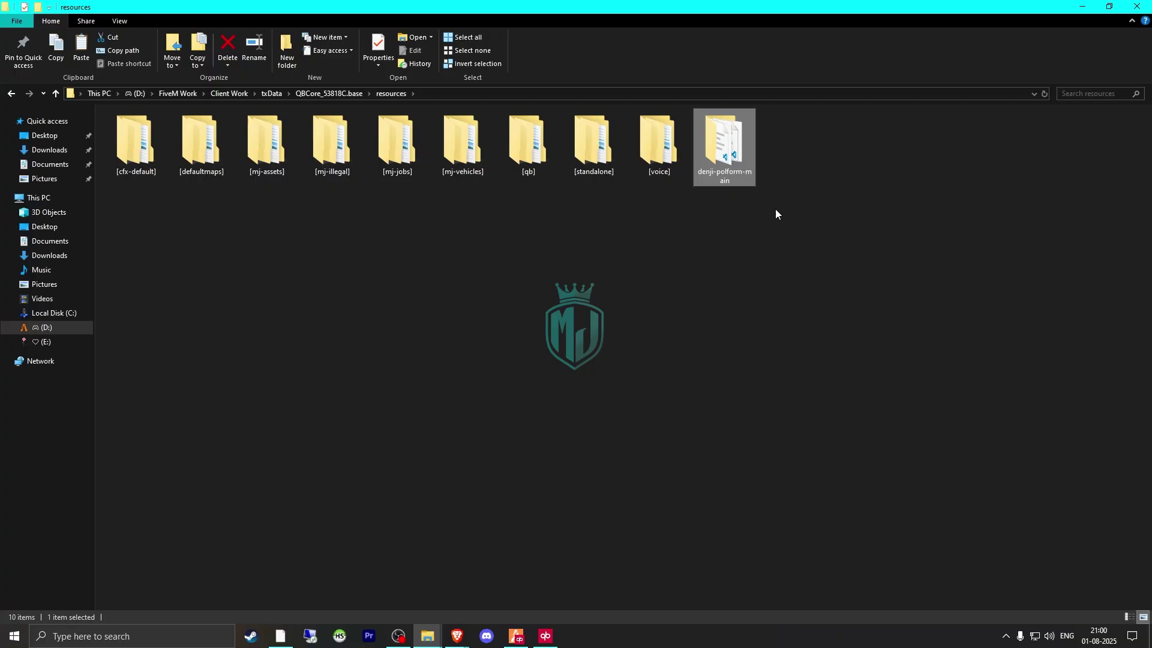
Rename the folder to denji-polform and open its config.lua for editing
key("F2")
key("End")
key("BackSpace")
key("BackSpace")
key("BackSpace")
key("BackSpace")
key("BackSpace")
key("Return")
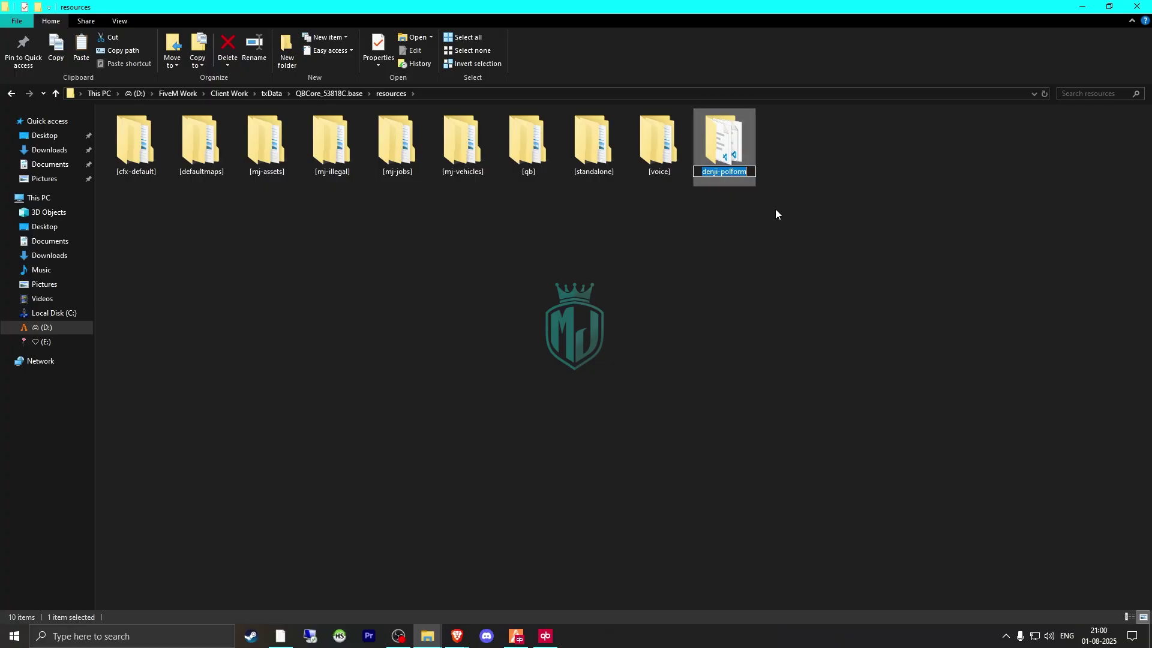
key("Return")
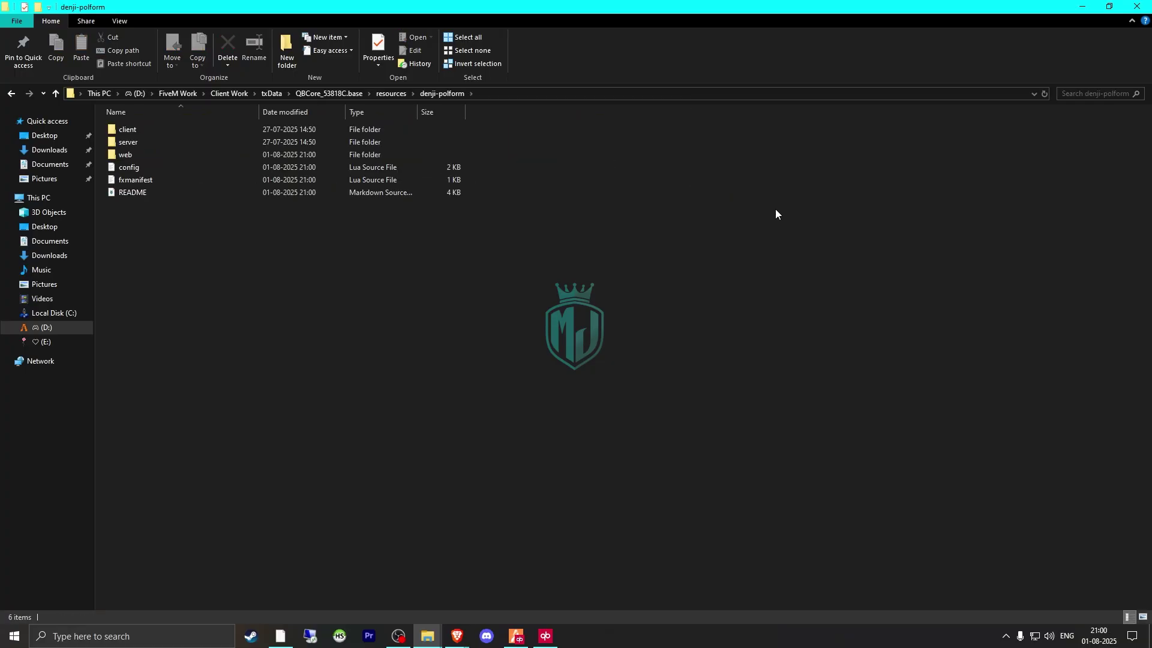
double_click(216, 166)
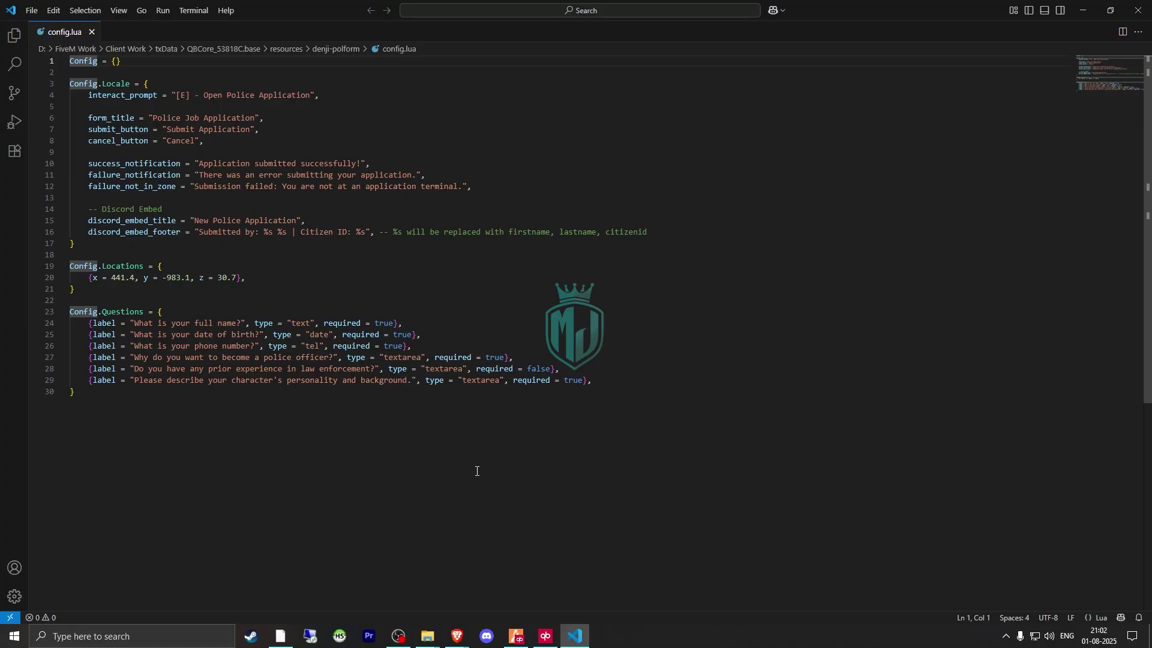
Copy the police_app_webhook server.cfg line from the README's Configuration section, then return to the denji-polform folder
left_click(458, 635)
scroll(707, 525, "down", 15)
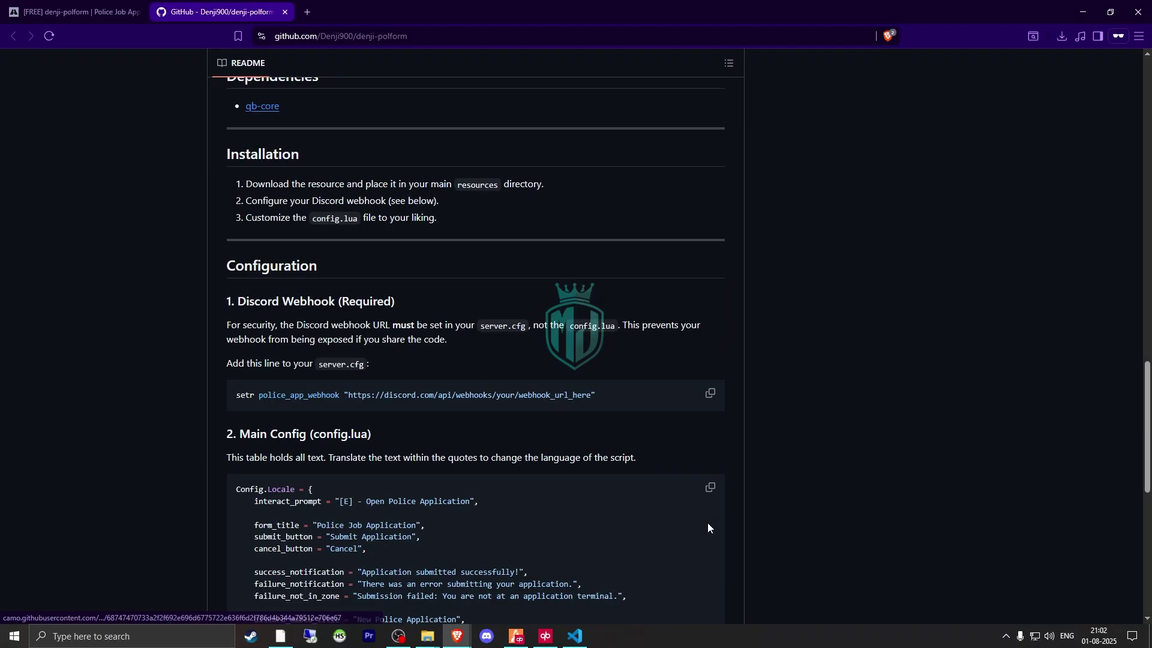
scroll(708, 527, "up", 4)
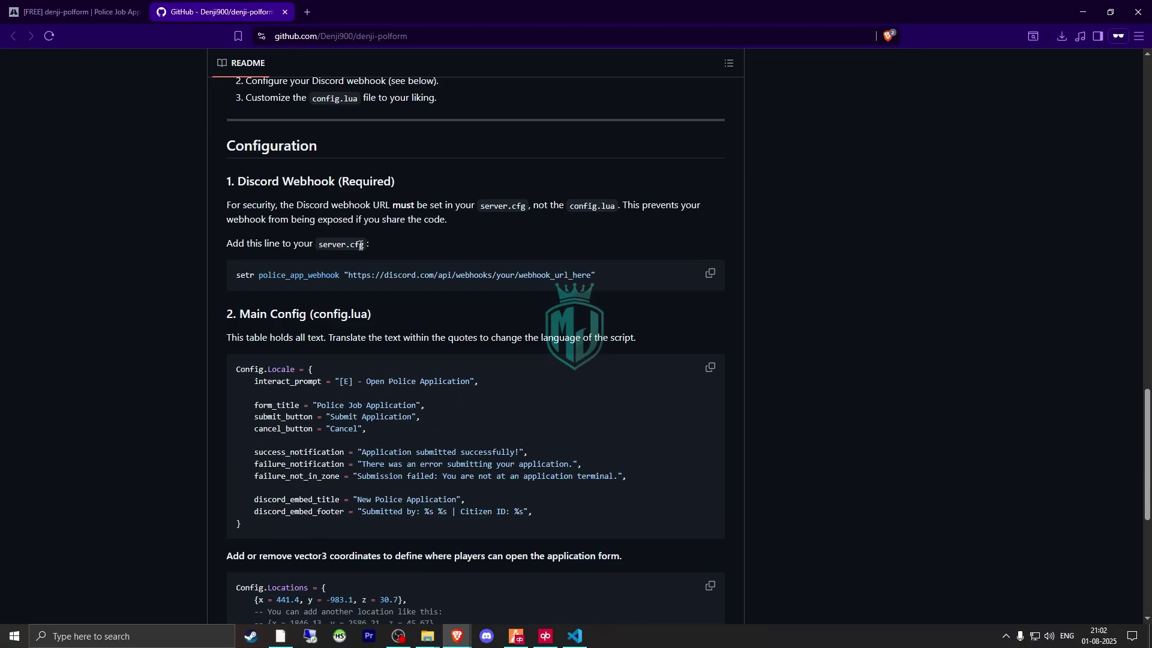
left_click(710, 274)
scroll(654, 390, "down", 7)
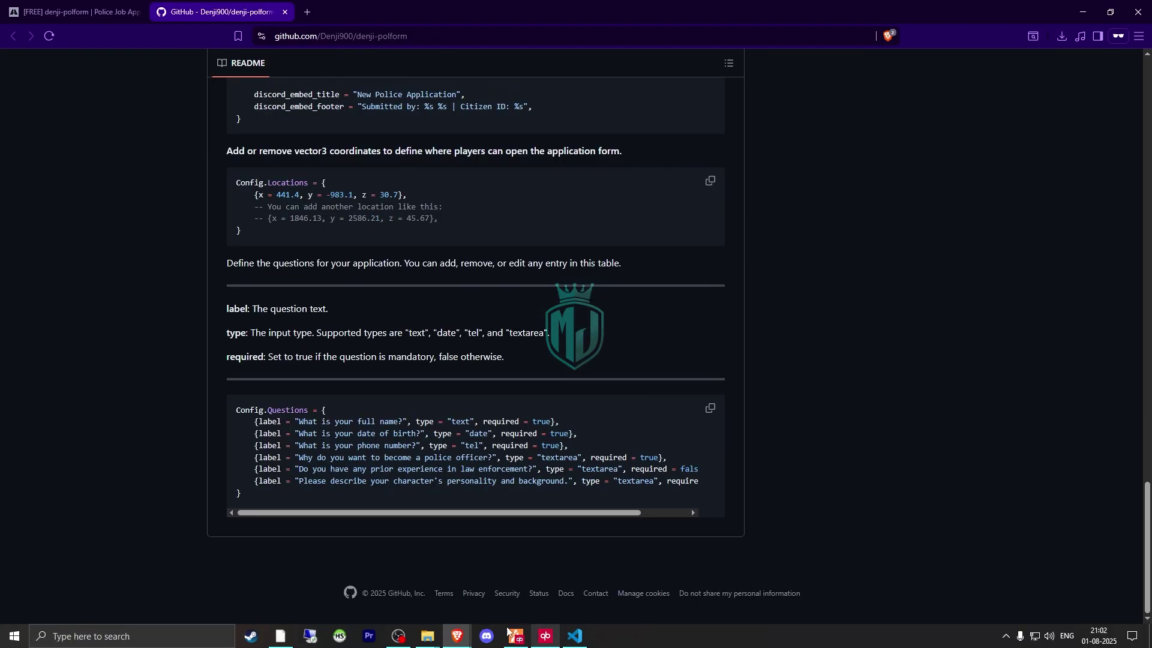
mouse_move(427, 636)
left_click(401, 587)
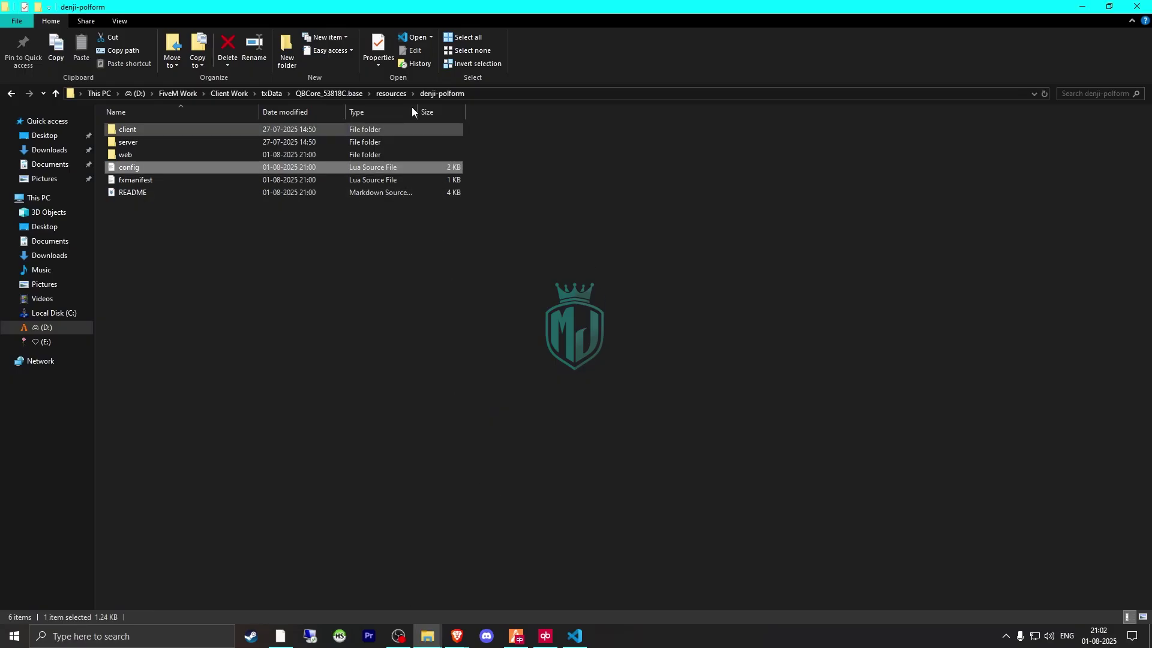
Open QBCore_53818C.base's server.cfg and paste the police_app_webhook line below the database connection setting
left_click(393, 94)
left_click(355, 94)
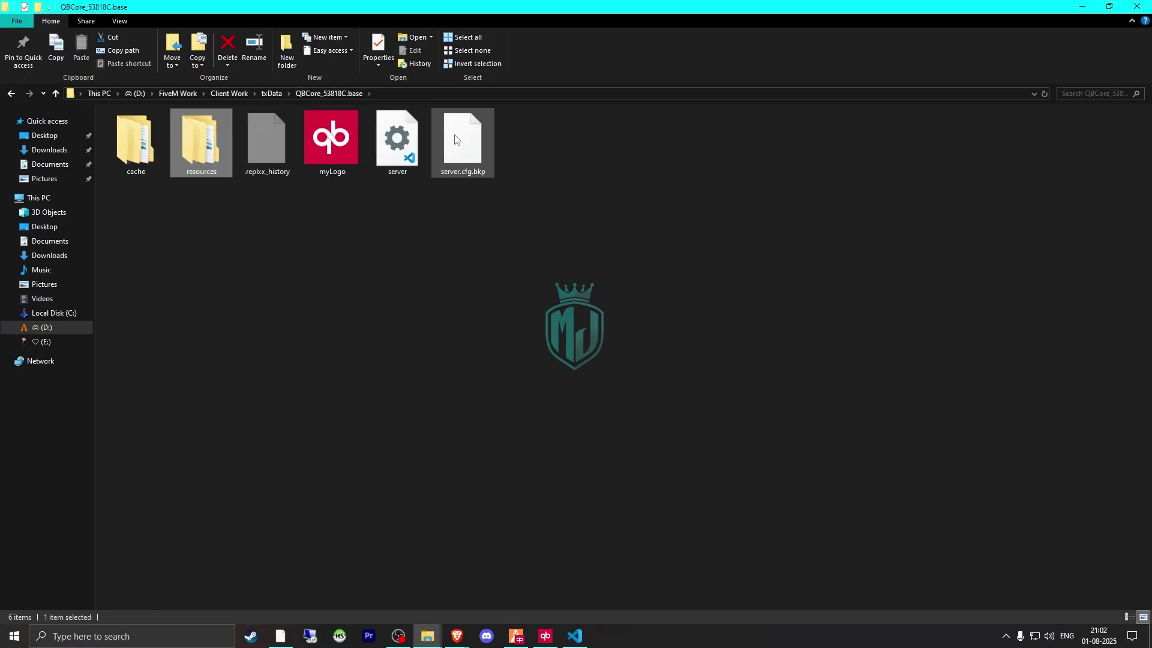
double_click(408, 144)
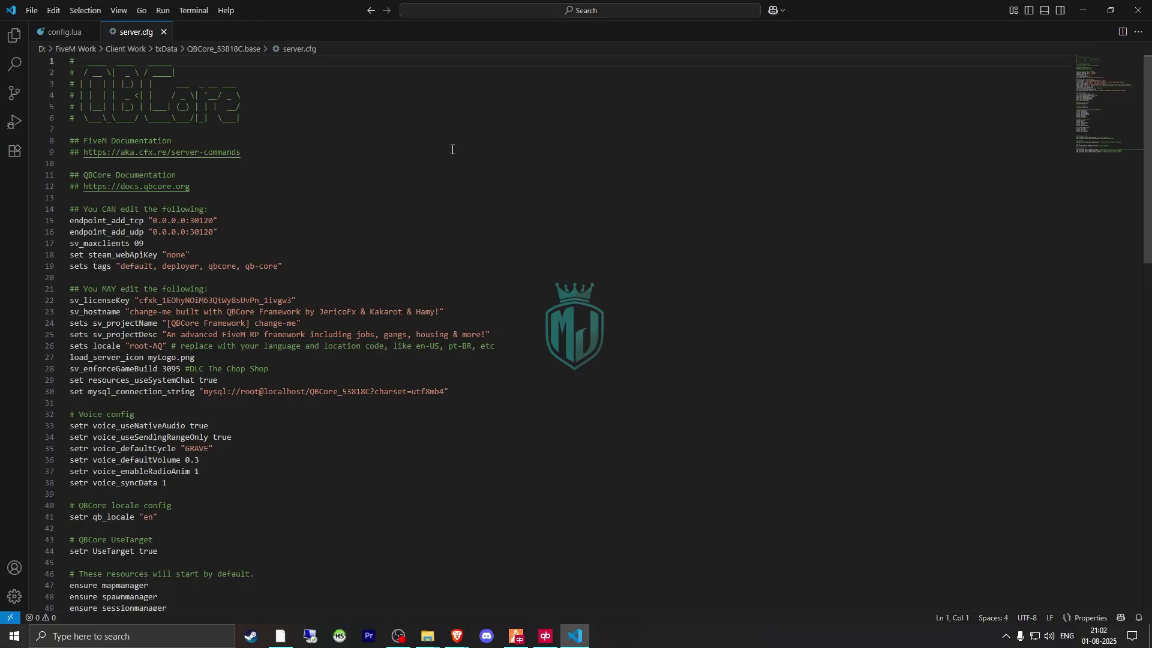
scroll(290, 341, "down", 5)
left_click(229, 250)
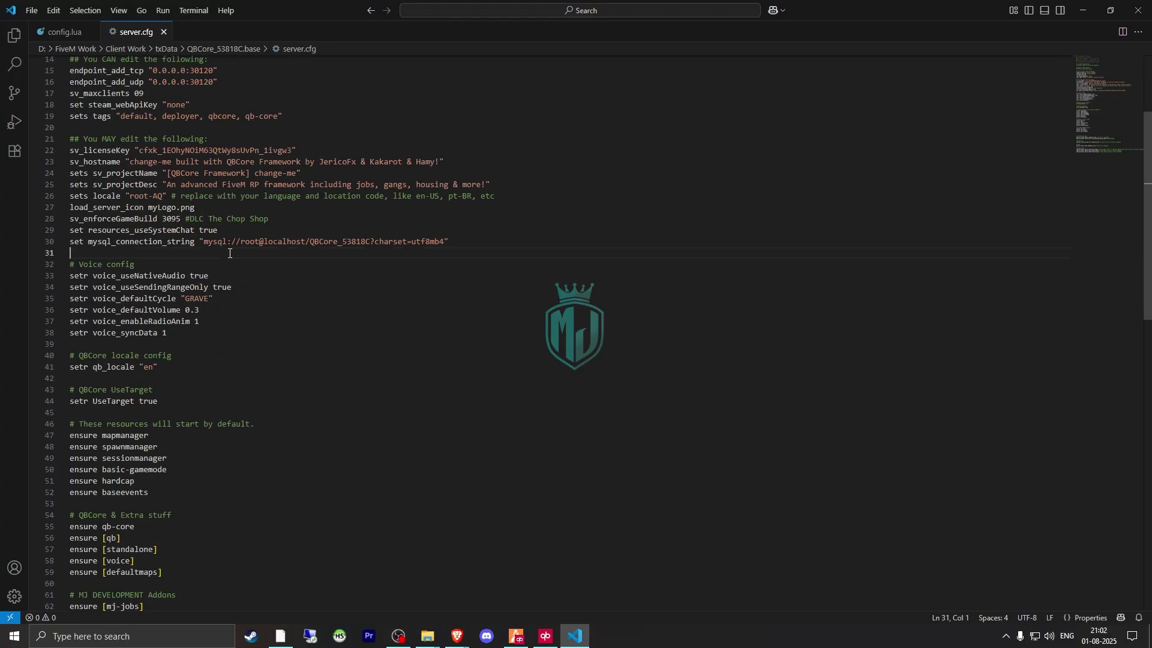
key("ctrl+v")
left_click(185, 253)
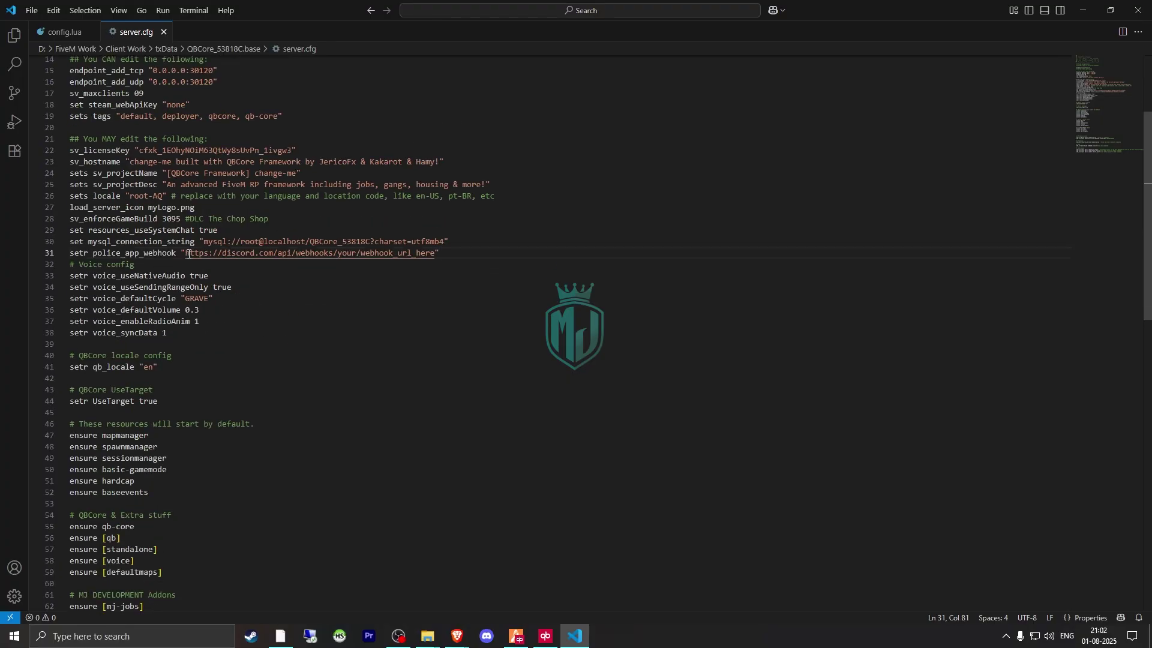
key("shift+Right")
key("shift+Right")
key("shift+Right")
key("shift+Right")
key("shift+Right")
key("shift+Right")
key("shift+Right")
key("shift+Right")
key("shift+Right")
key("shift+Right")
key("shift+Right")
key("shift+Right")
key("shift+Right")
key("shift+Right")
key("shift+Right")
key("shift+Right")
key("shift+Right")
key("shift+Right")
key("shift+Right")
key("shift+Right")
key("shift+Right")
key("shift+Right")
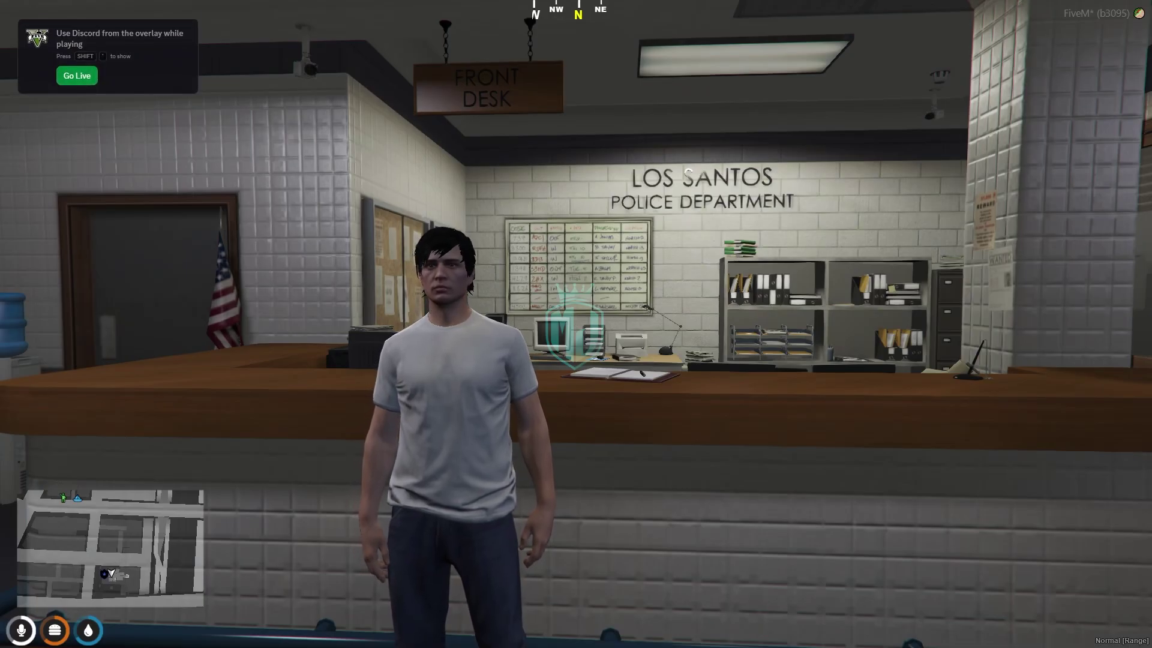
Open the txAdmin panel in game, cancel the server restart, and show the Windows Start menu
key("F1")
key("Right")
key("Right")
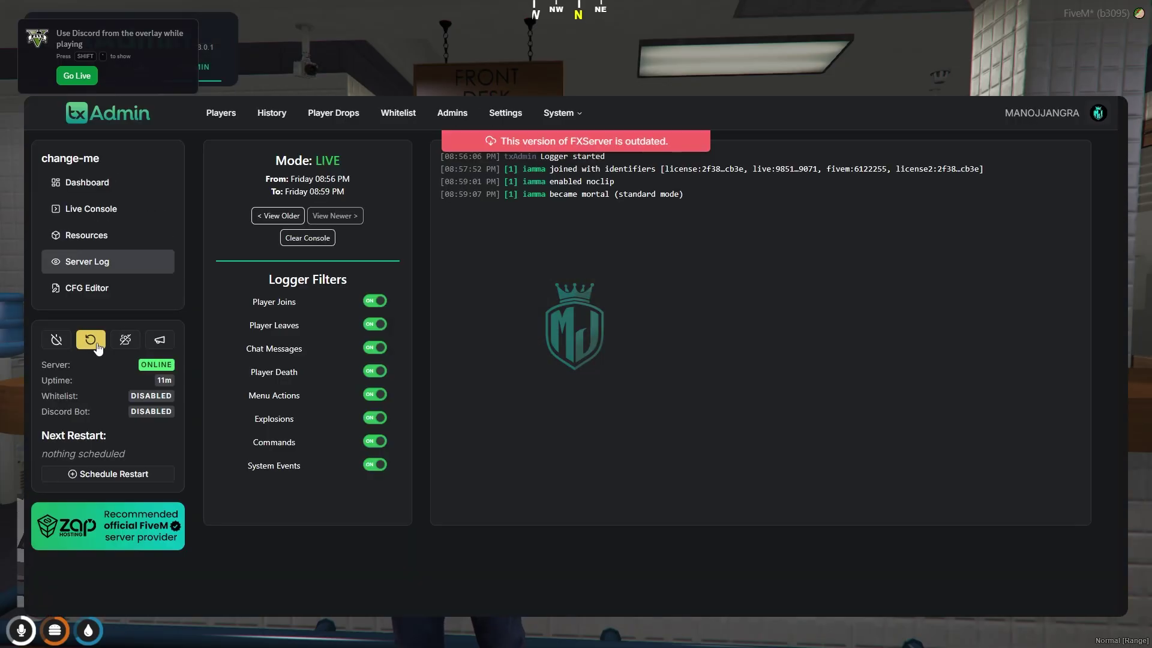
left_click(90, 339)
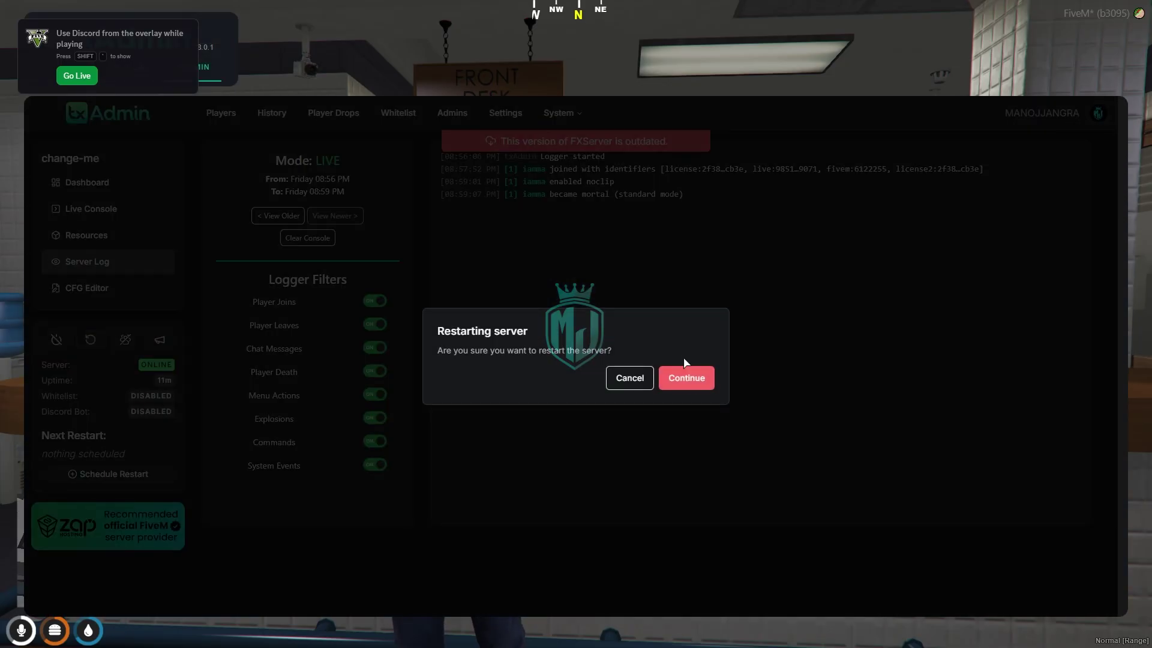
left_click(291, 372)
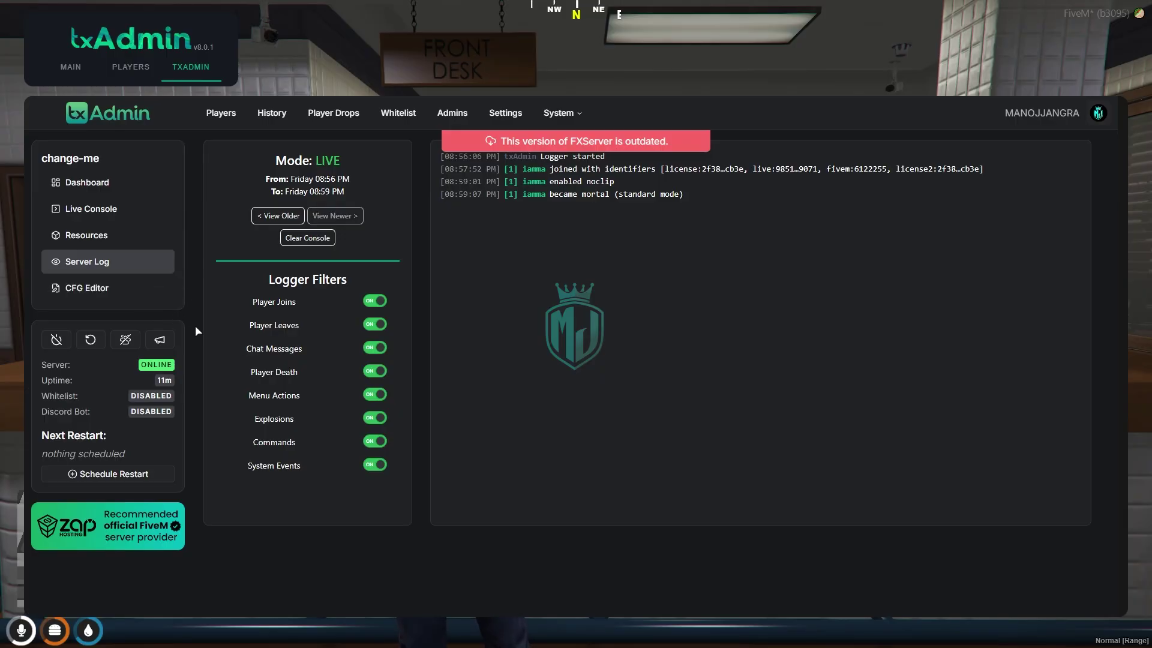
key("super")
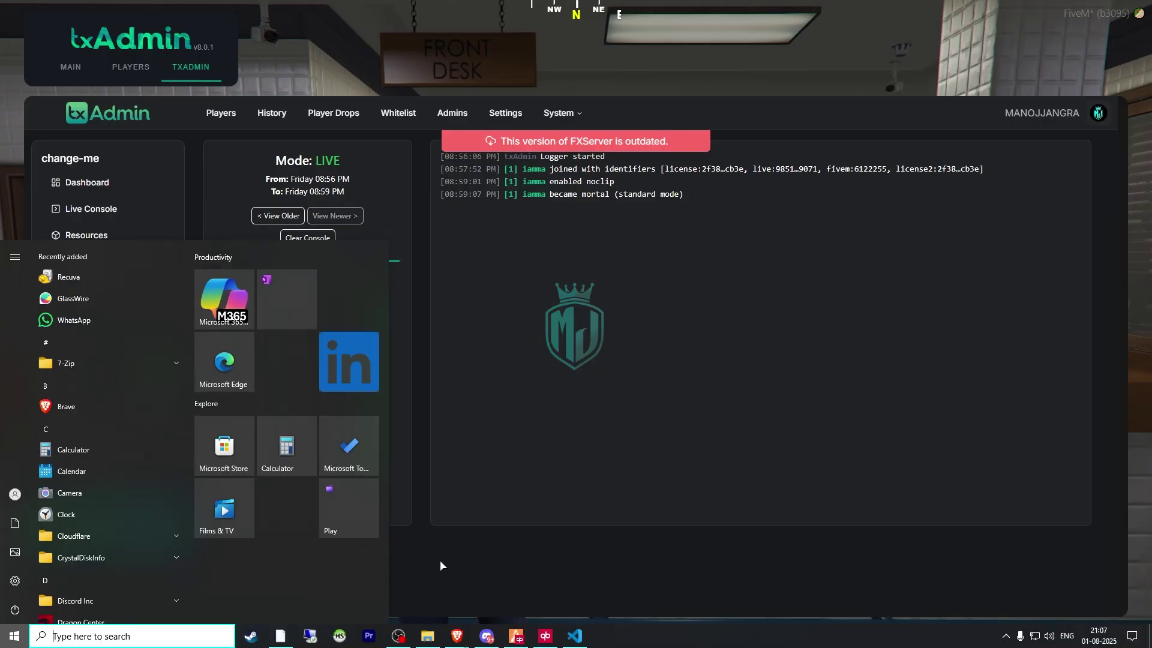
Copy the denji-polform folder name and add 'ensure denji-polform' on line 65 of server.cfg
left_click(427, 635)
double_click(220, 147)
left_click(723, 141)
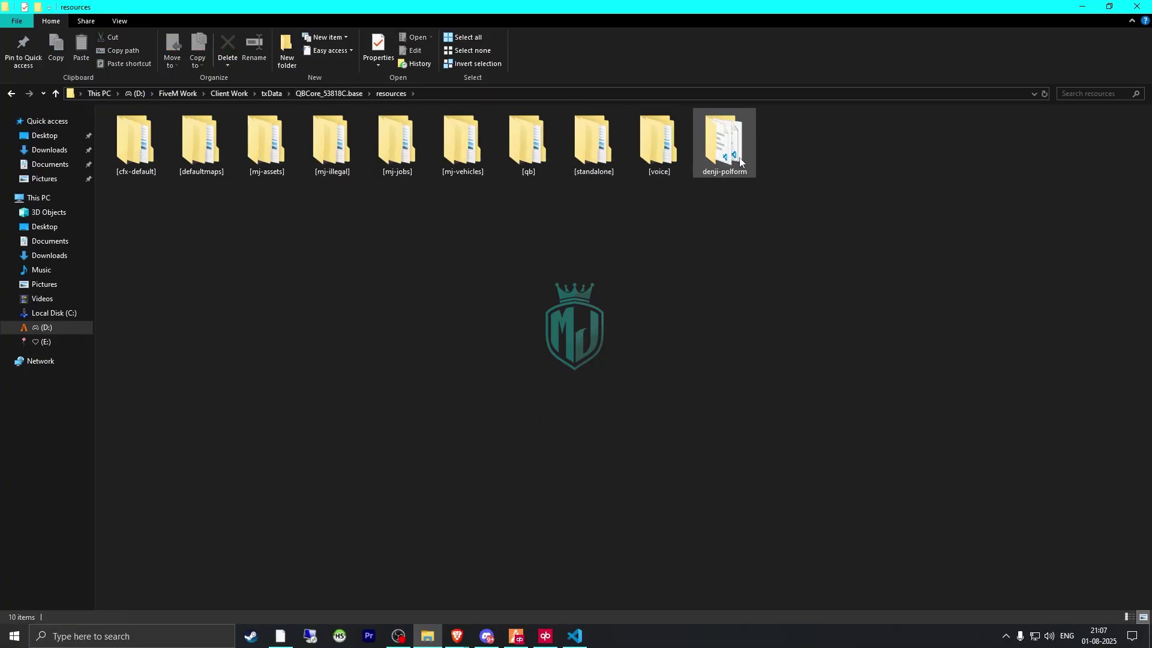
key("F2")
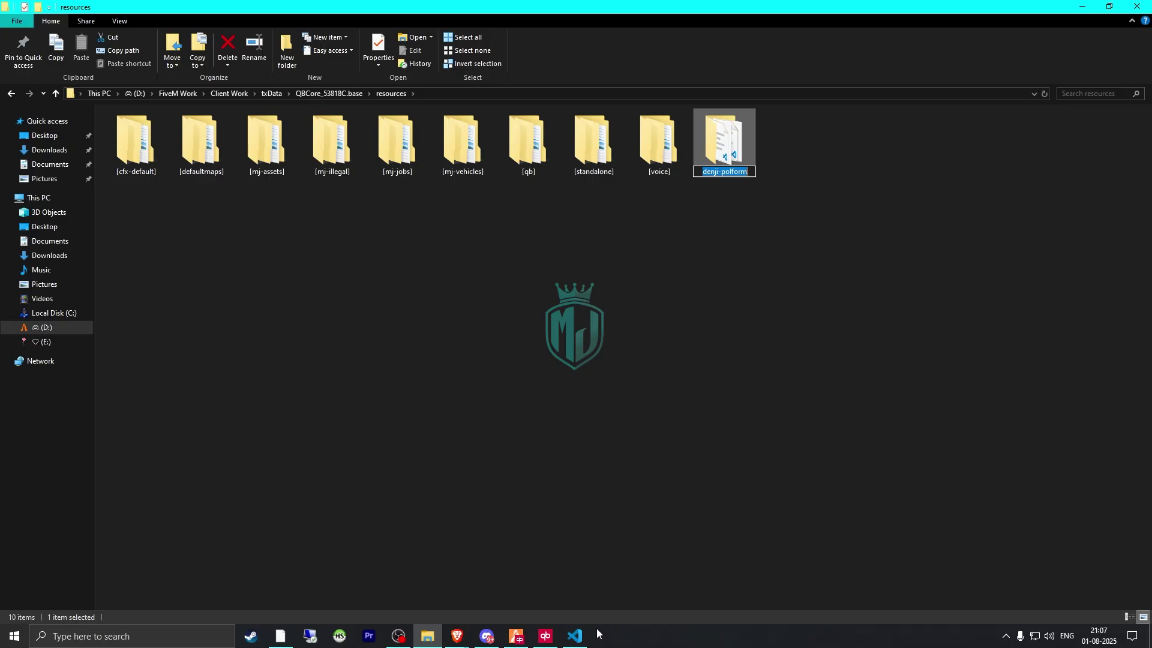
left_click(575, 636)
left_click(168, 250)
type("ensure")
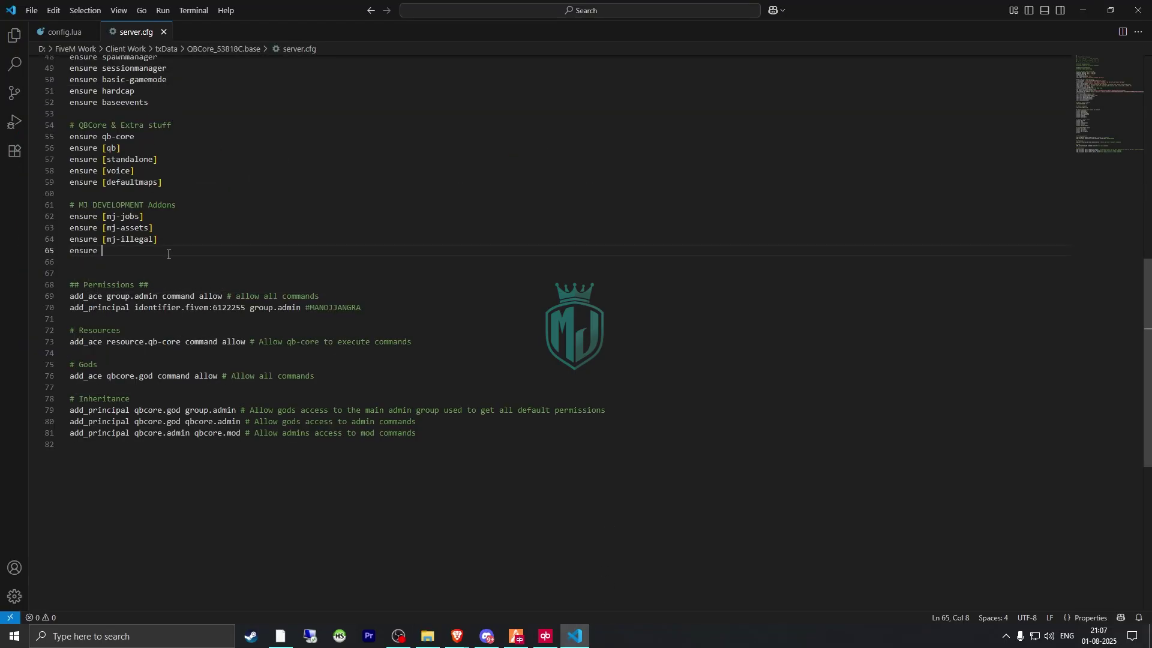
key("ctrl+v")
left_click(515, 636)
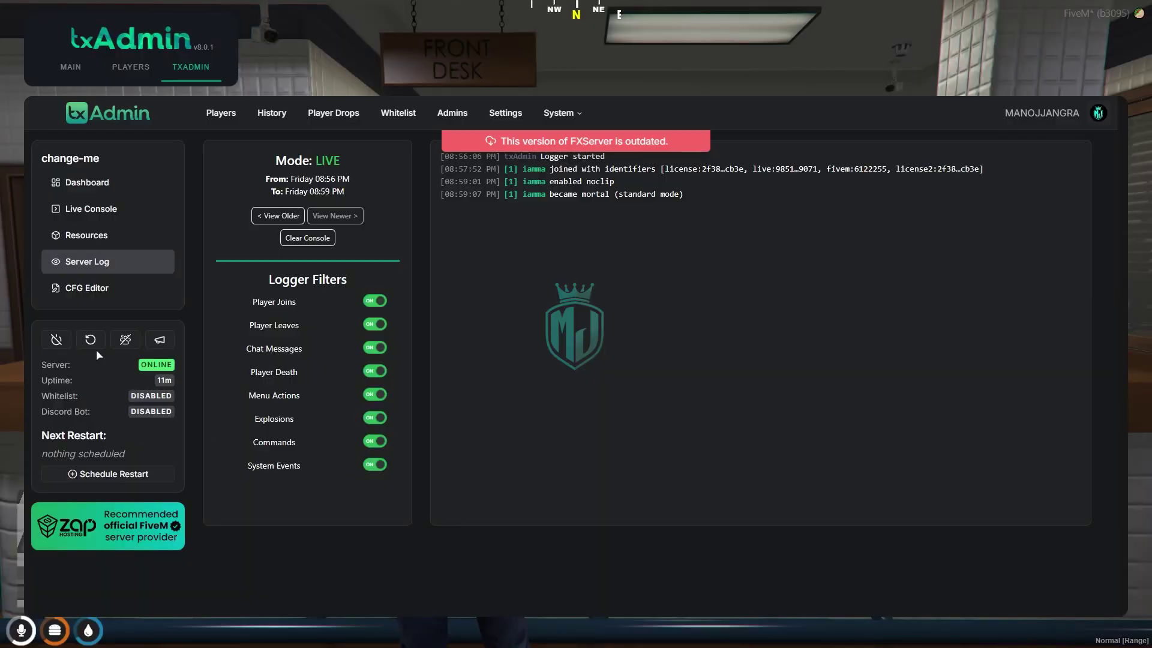
Restart the server from txAdmin and spawn at Last Location
left_click(90, 340)
left_click(690, 380)
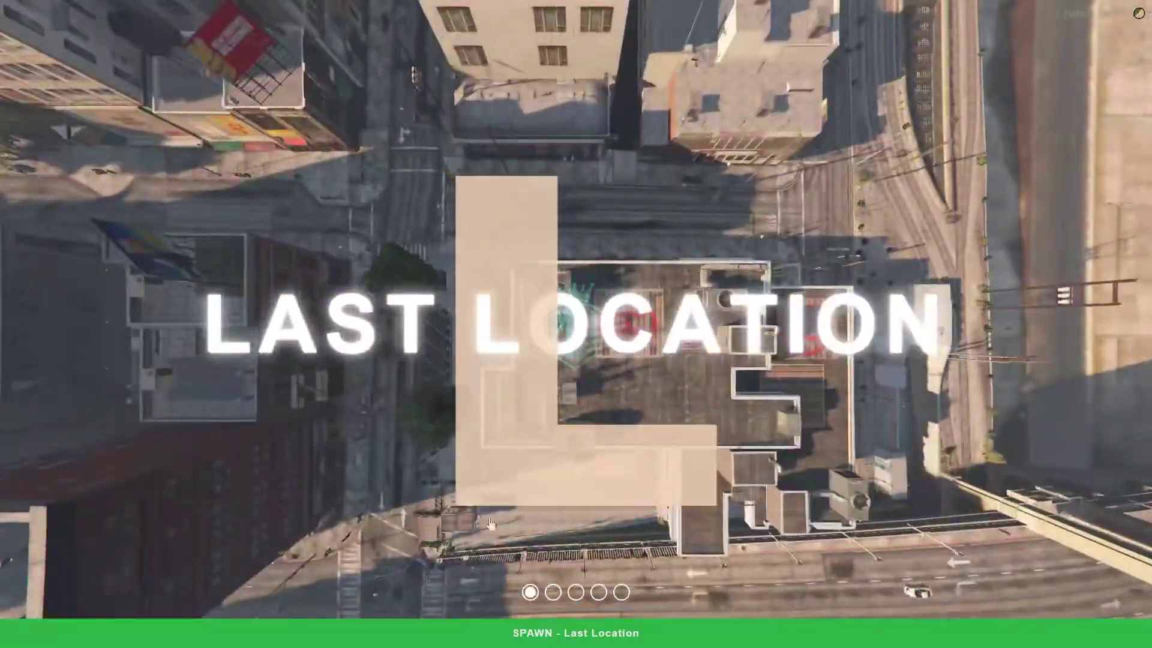
left_click(490, 524)
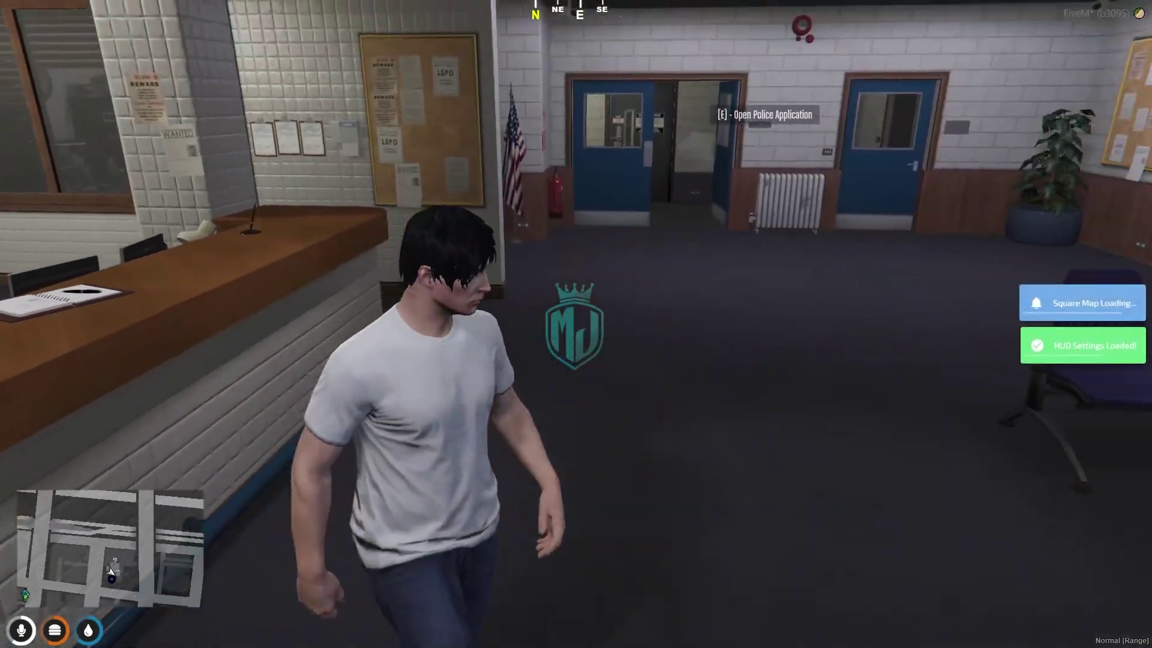
Walk to the police station front desk and open the Police Job Application
key("w")
key("w")
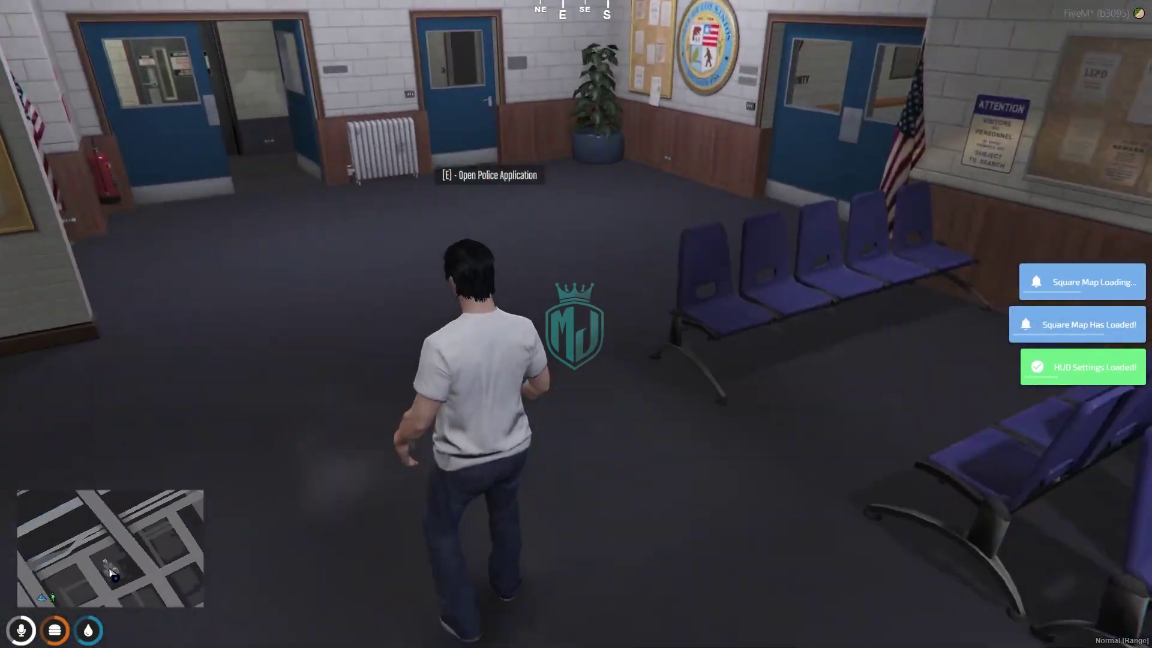
key("w")
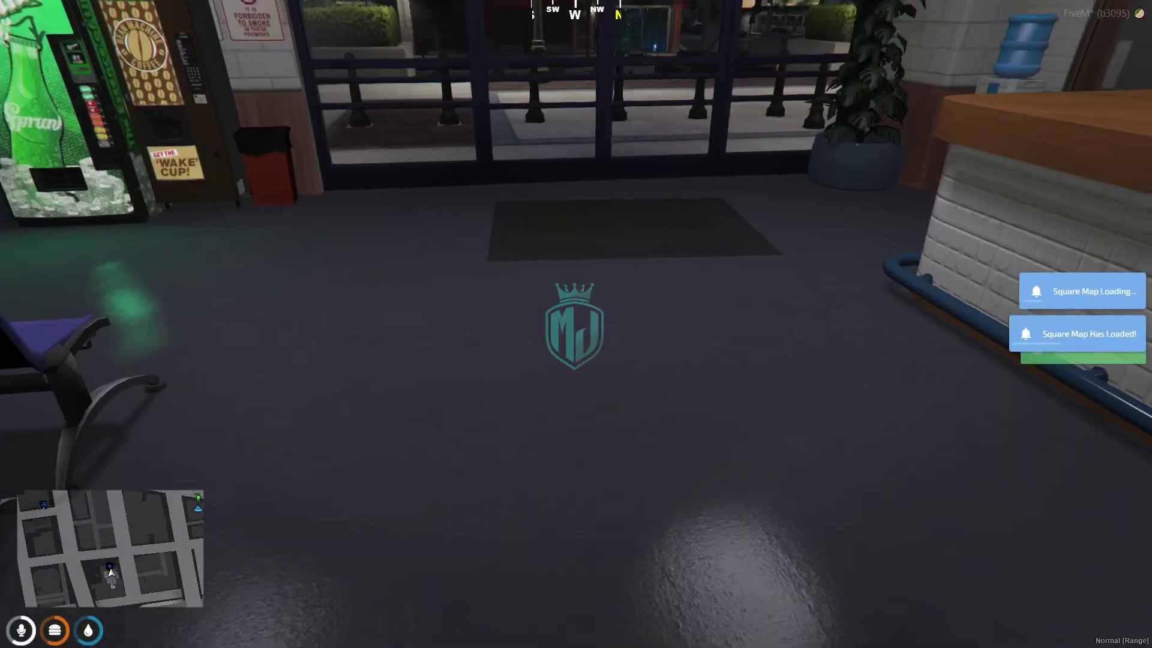
key("w")
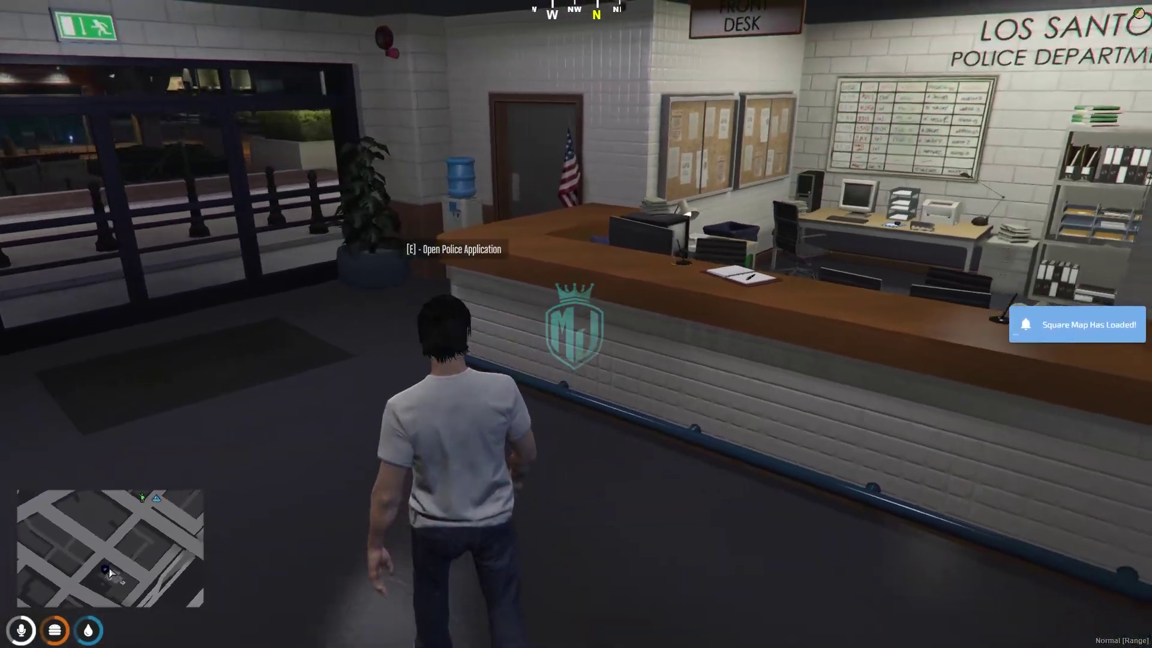
key("w")
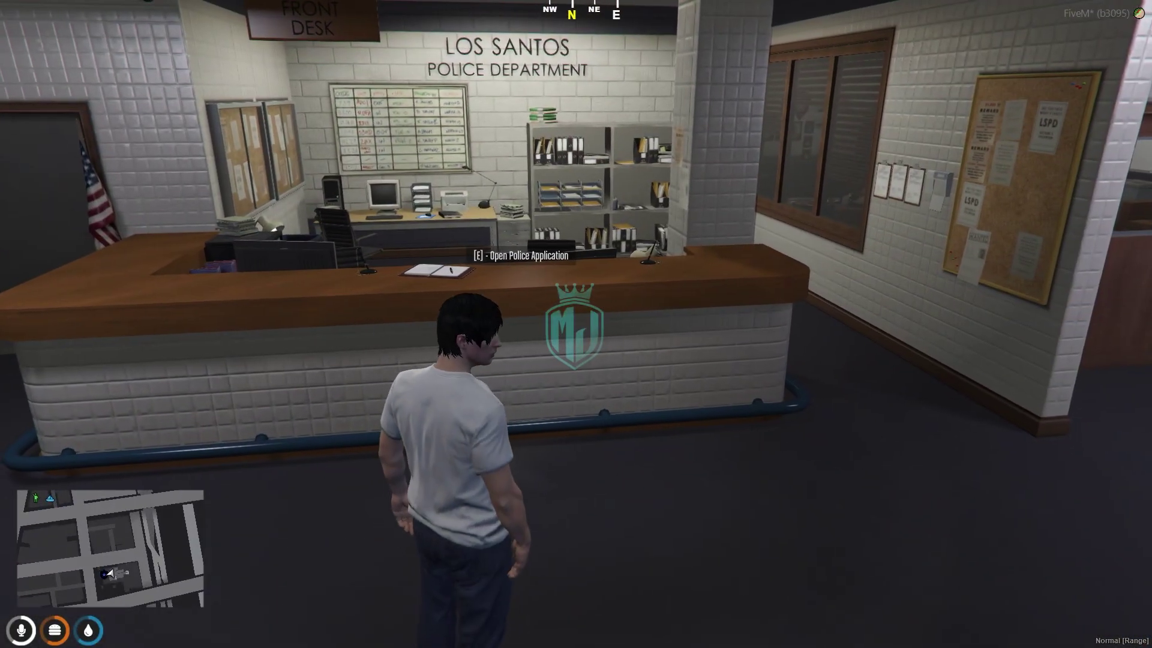
key("e")
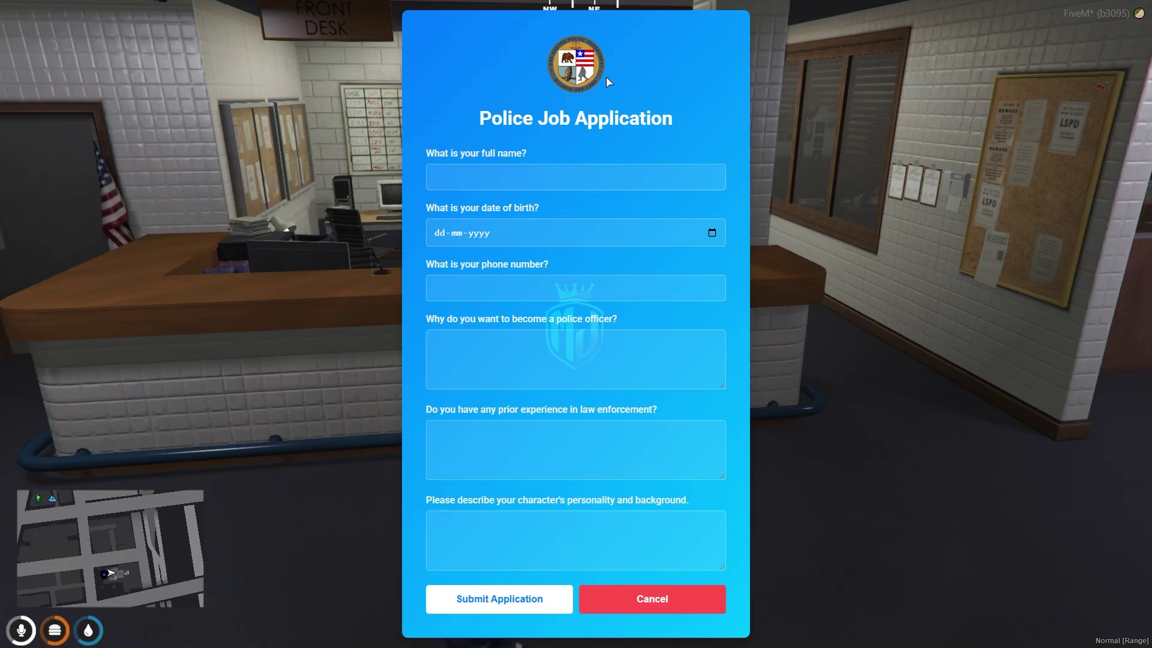
Fill in the applicant's full name, date of birth and phone number
left_click(535, 172)
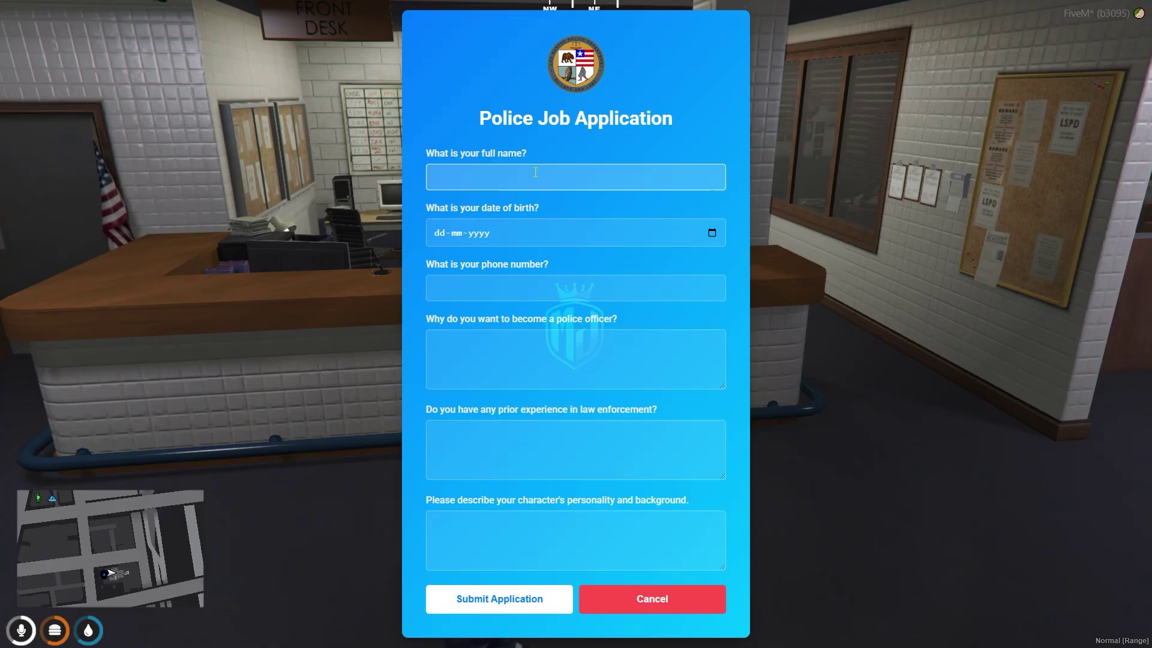
type("MJ DEV")
key("Tab")
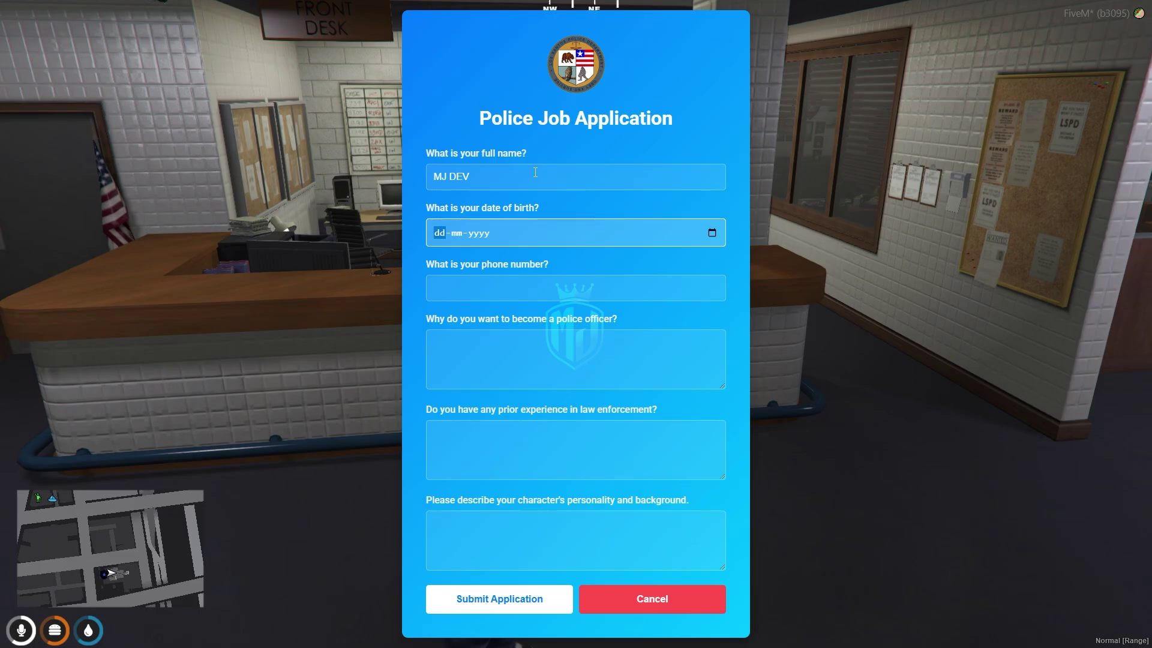
type("041224122")
key("BackSpace")
type("2-2000")
key("Tab")
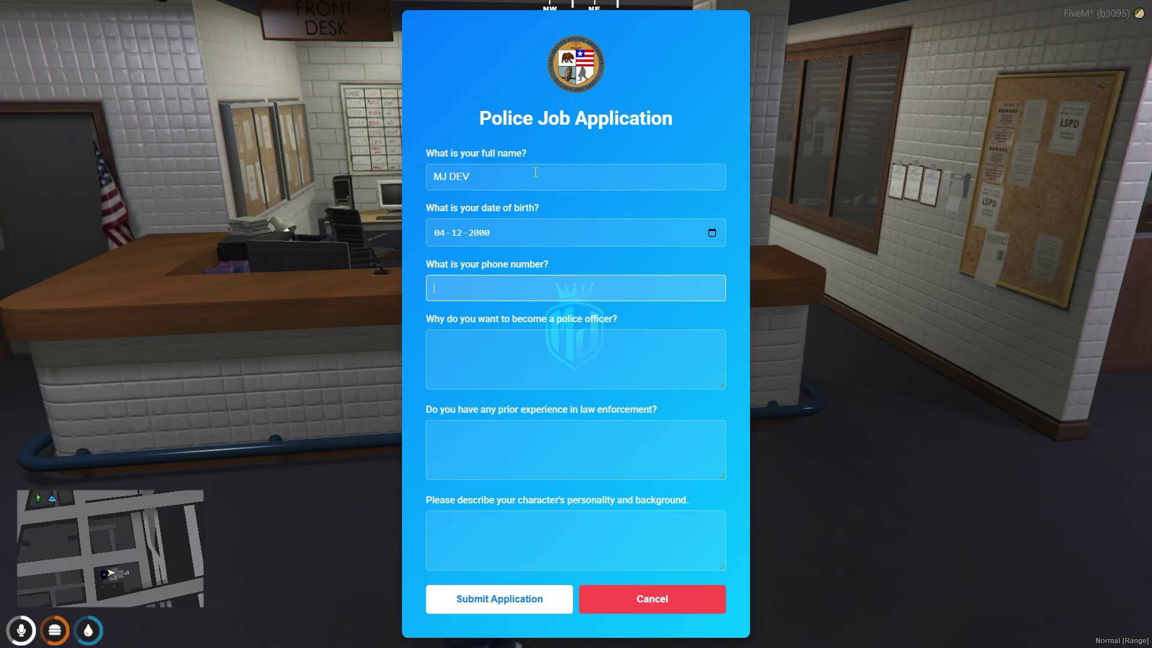
type("75891721283190238123123")
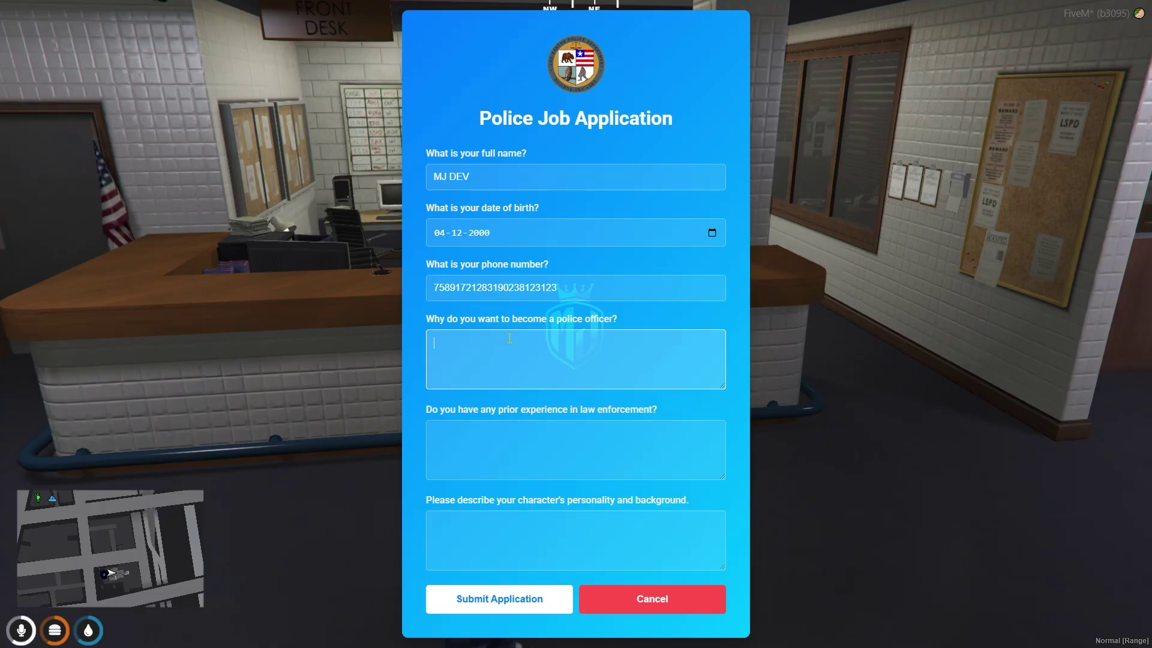
Enter placeholder answers for the three questions and submit the application
type("DADAWDAW")
left_click(562, 456)
type("AWDWADAWD")
key("Tab")
type("WADDWADA")
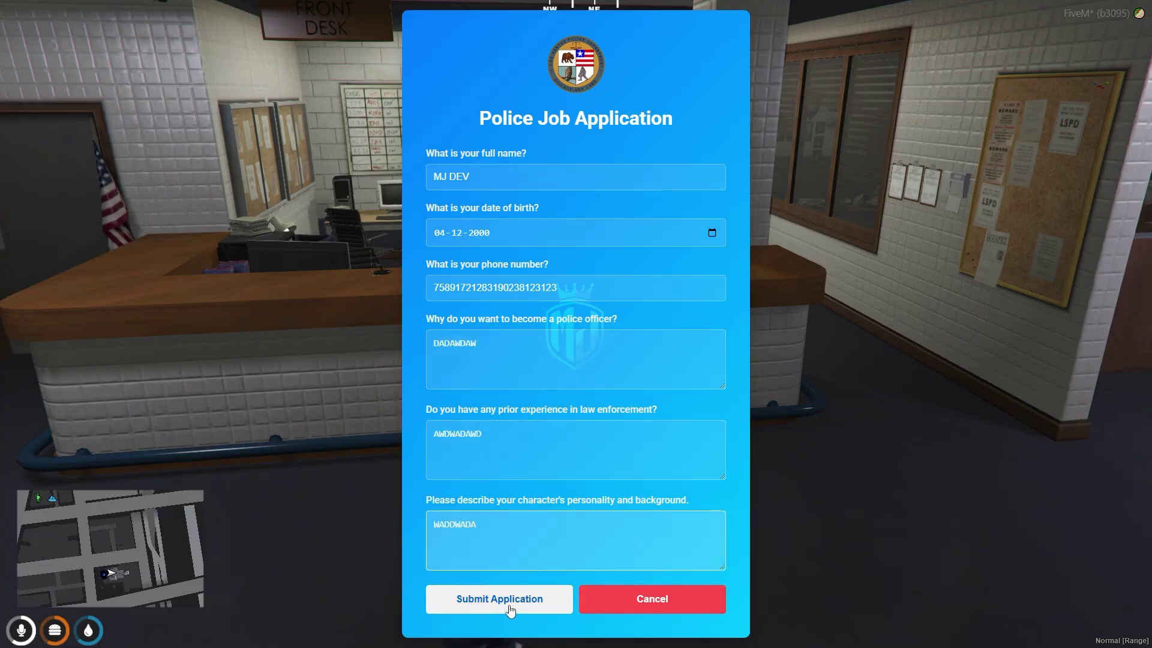
left_click(509, 607)
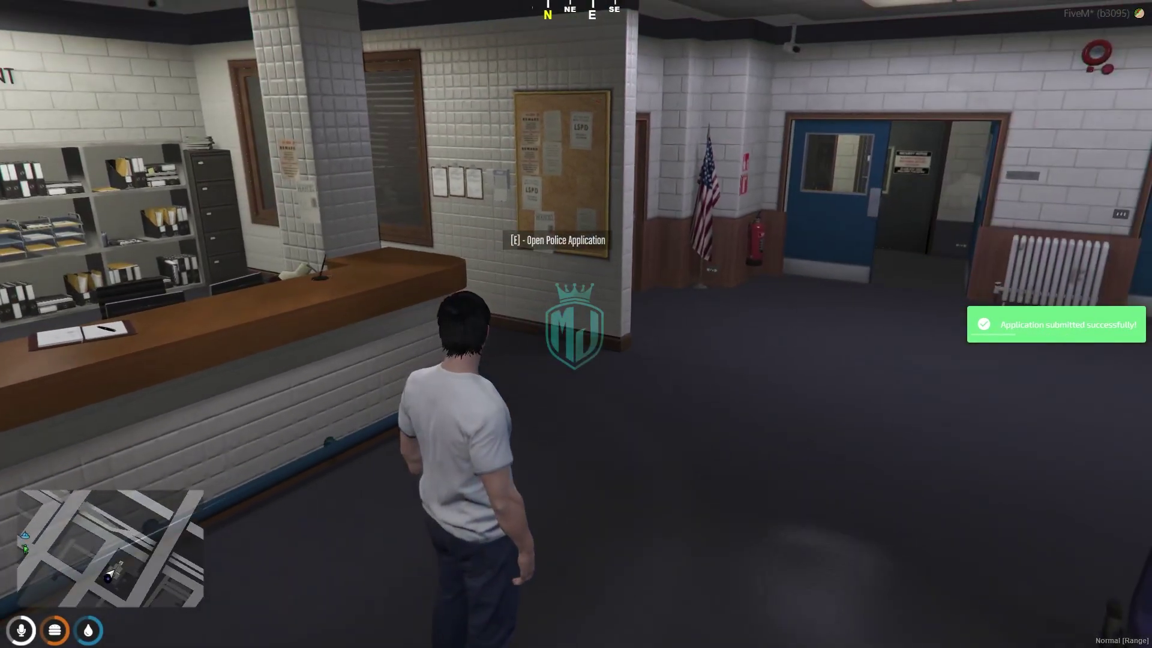
key("w")
key("s")
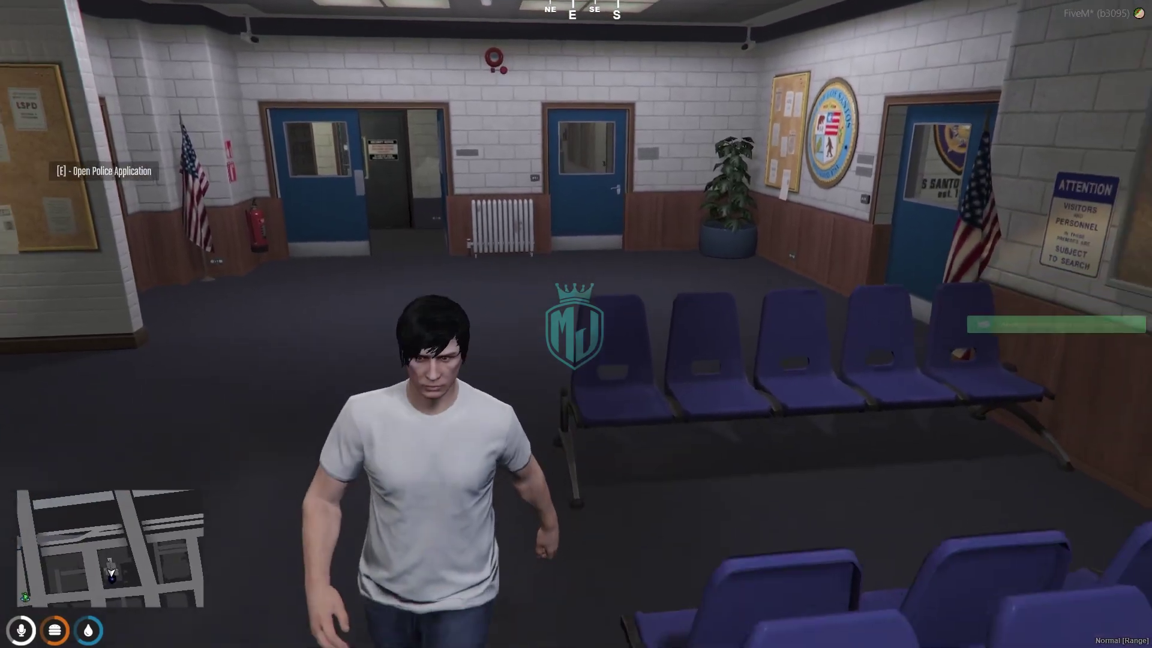